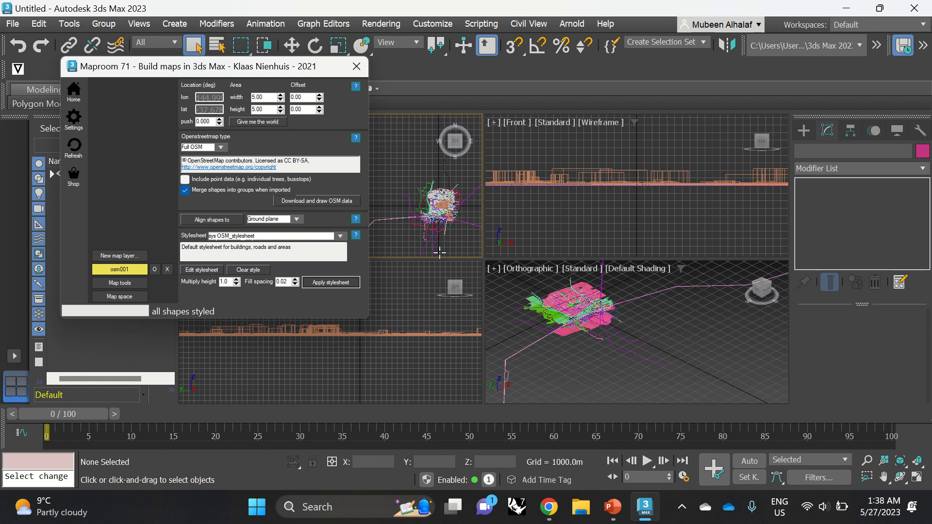
- Close the Maproom window and dismiss the Microsoft sign-in window
{"action": "left_click", "coordinate": [357, 66]}
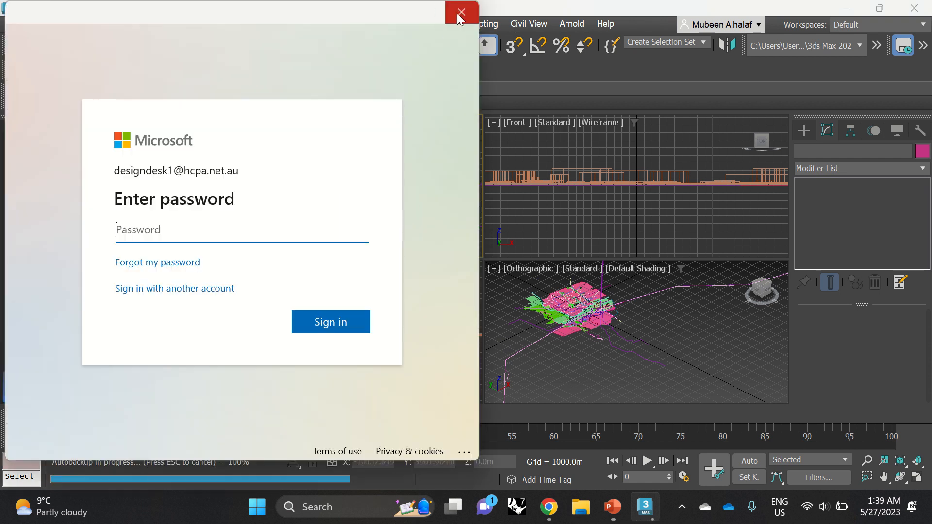
{"action": "left_click", "coordinate": [459, 11]}
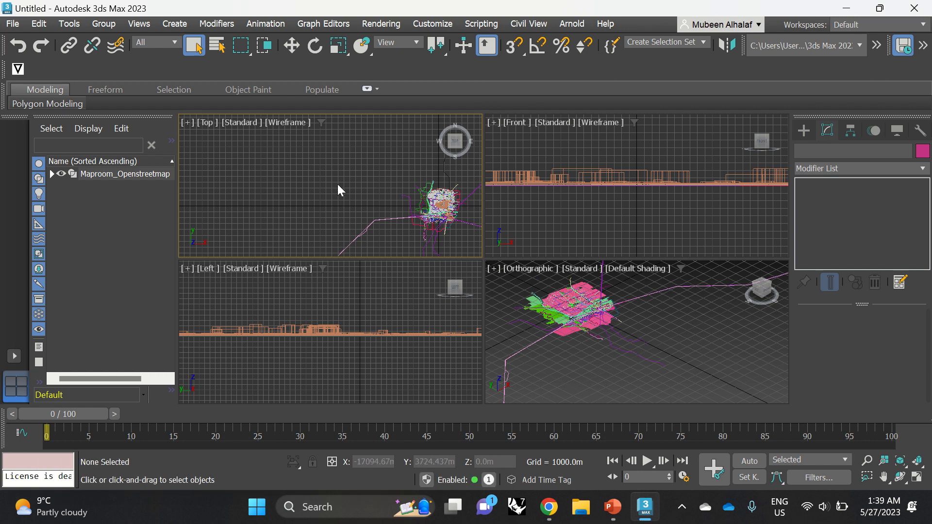
- Select all the OpenStreetMap geometry in the scene
{"action": "scroll", "coordinate": [584, 308], "scroll_direction": "up", "scroll_amount": 3}
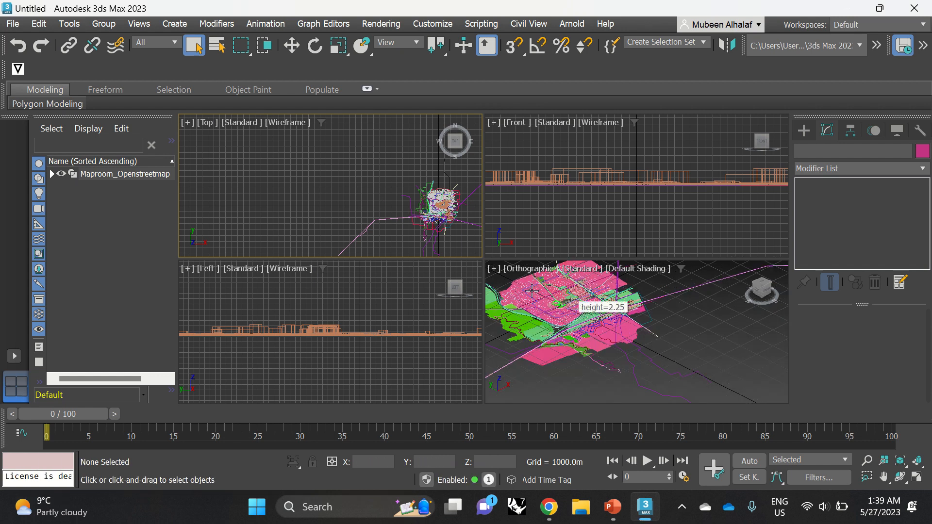
{"action": "scroll", "coordinate": [360, 178], "scroll_direction": "up", "scroll_amount": 6}
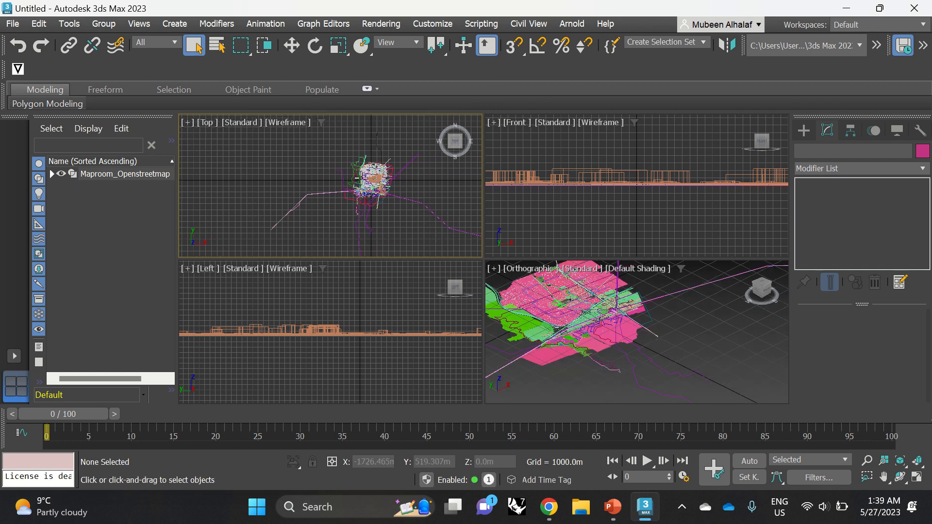
{"action": "scroll", "coordinate": [335, 183], "scroll_direction": "down", "scroll_amount": 6}
{"action": "scroll", "coordinate": [359, 175], "scroll_direction": "down", "scroll_amount": 4}
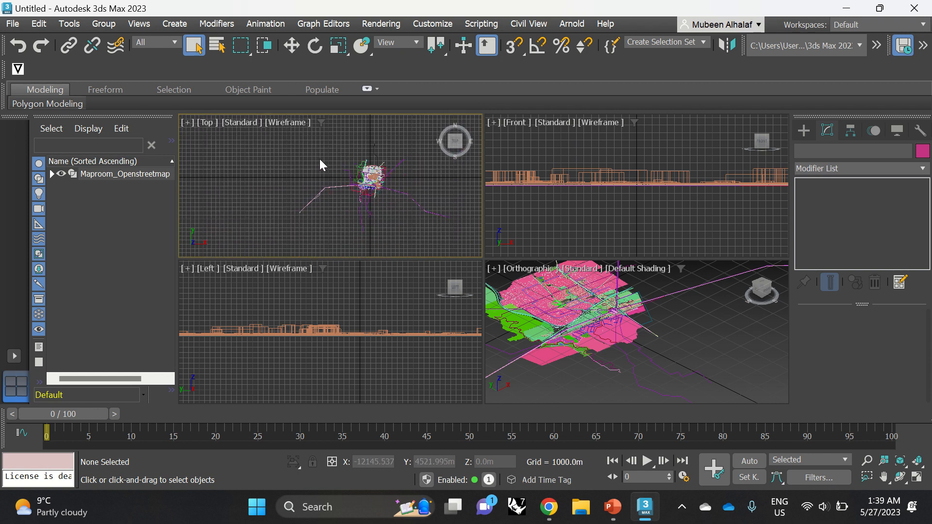
{"action": "key", "text": "ctrl+a"}
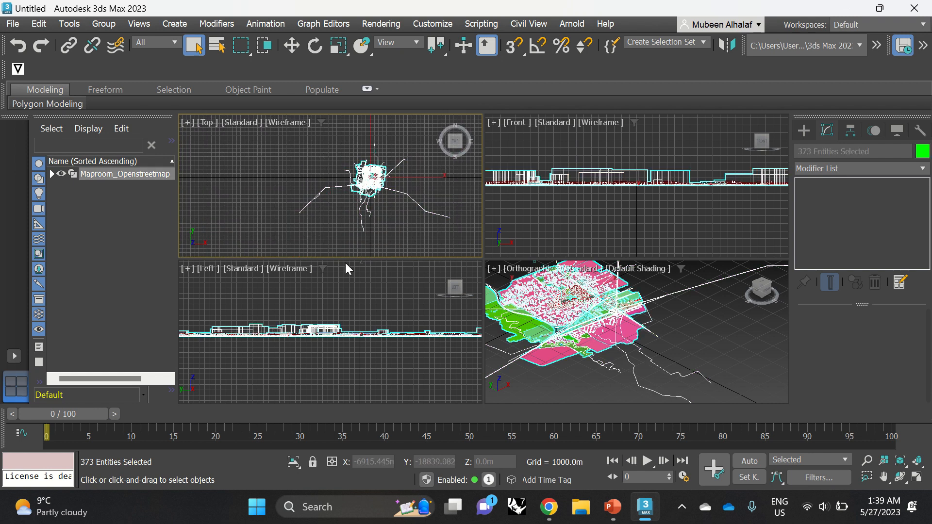
- Export the map to the Desktop as an OBJ file named Thomastown 3D Model, using the Rhino preset
{"action": "left_click", "coordinate": [19, 27]}
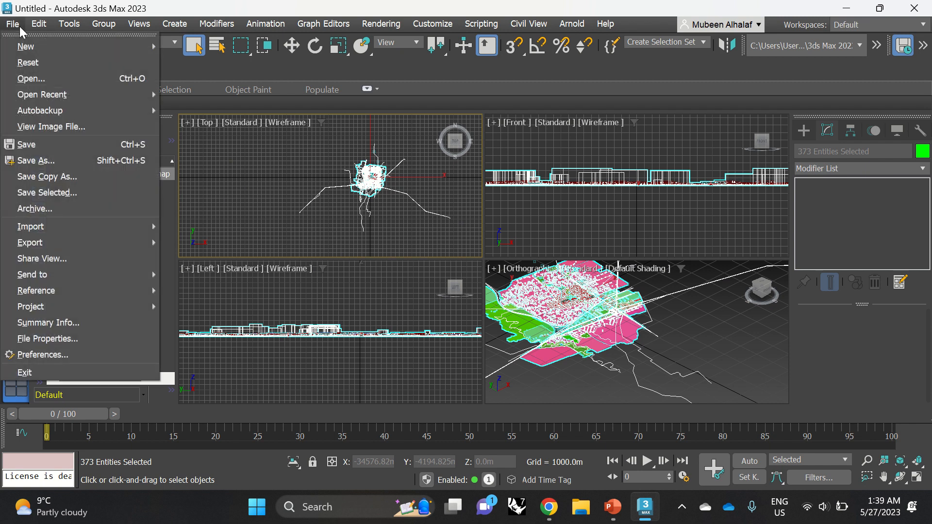
{"action": "mouse_move", "coordinate": [108, 247]}
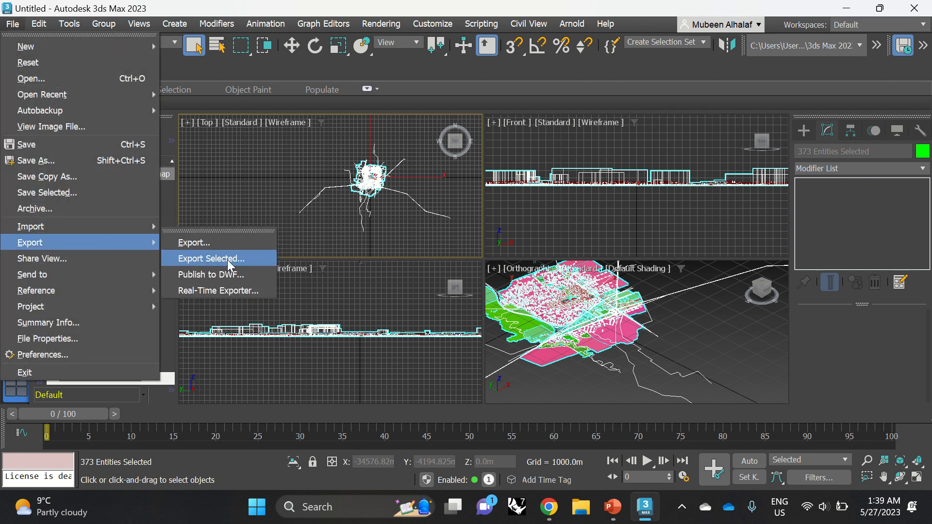
{"action": "left_click", "coordinate": [238, 246]}
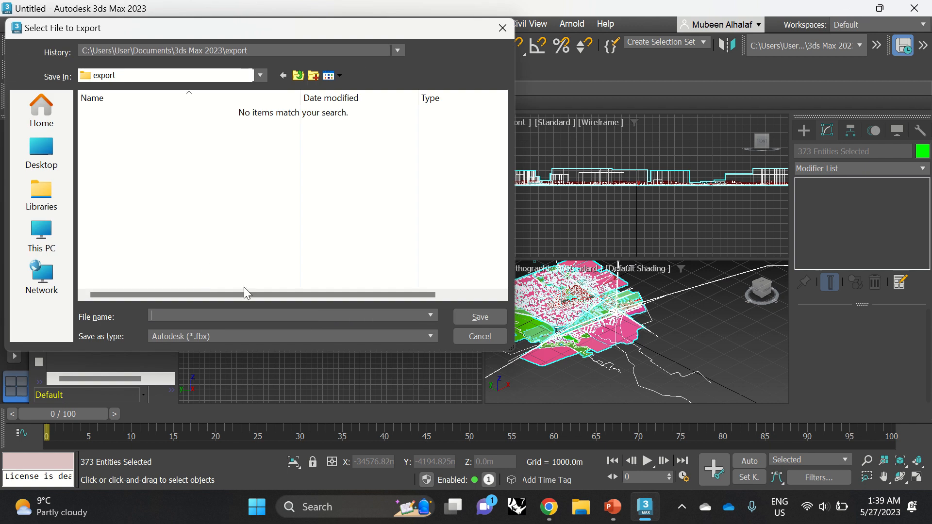
{"action": "left_click", "coordinate": [60, 141]}
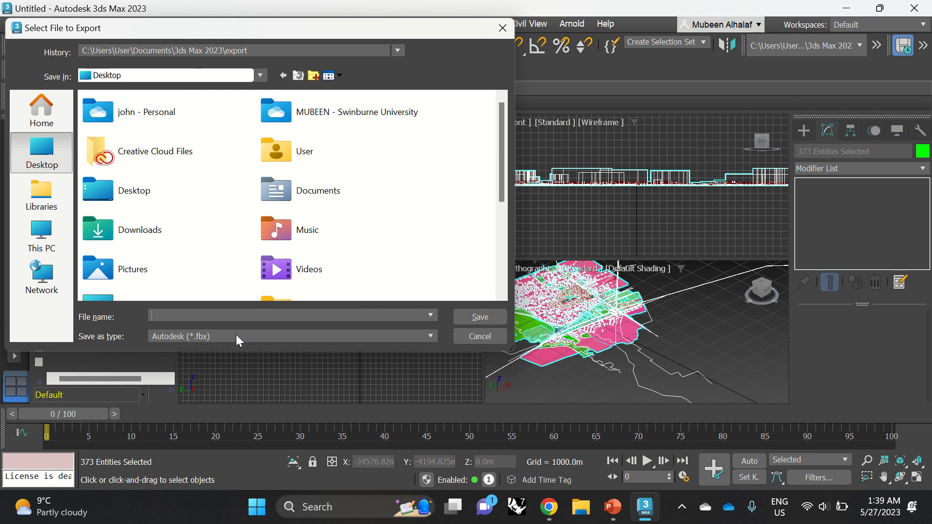
{"action": "type", "text": "Thona"}
{"action": "left_click", "coordinate": [187, 341]}
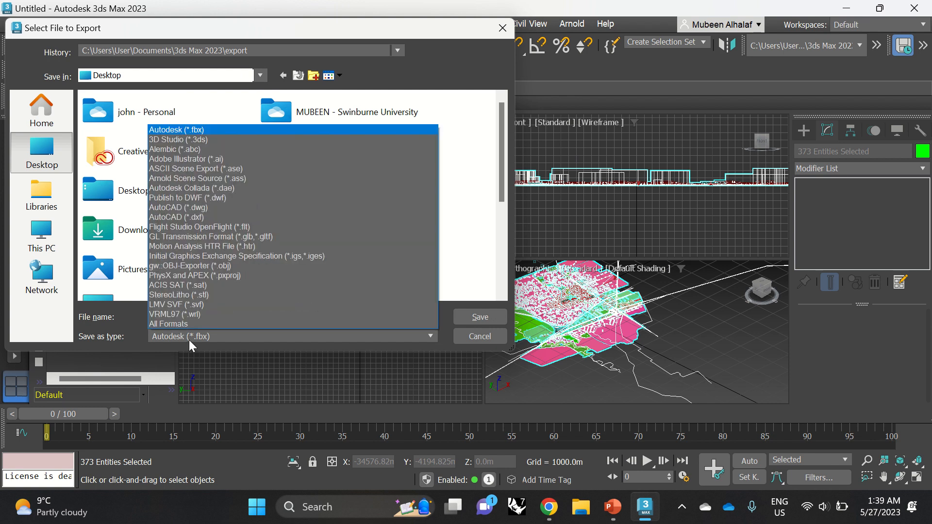
{"action": "left_click", "coordinate": [265, 267]}
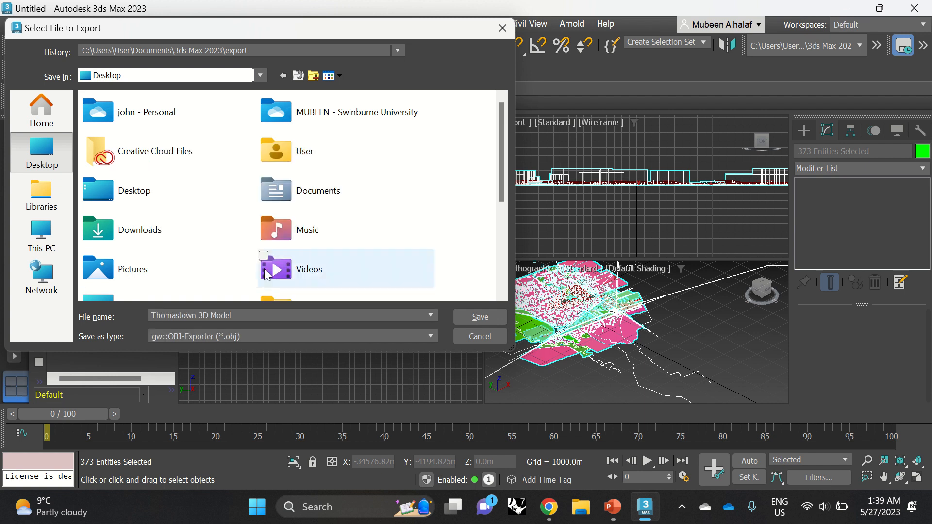
{"action": "left_click", "coordinate": [472, 317]}
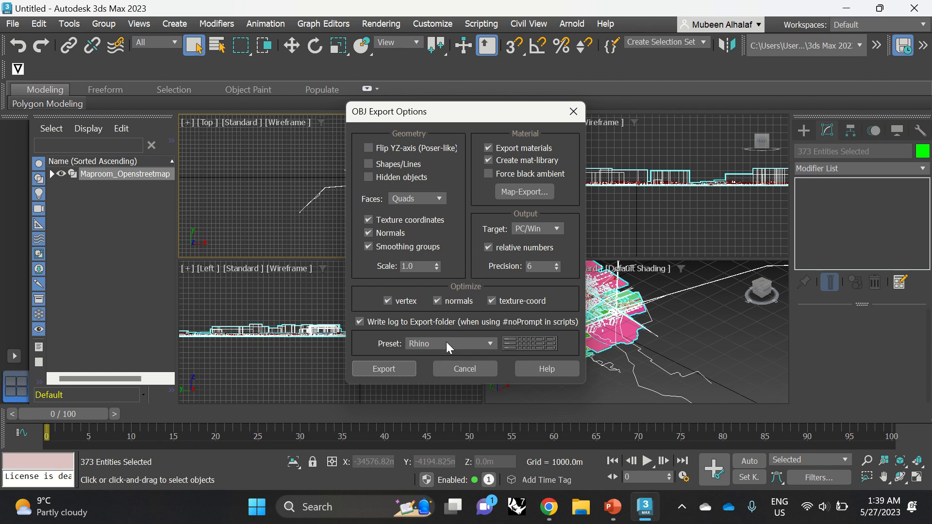
{"action": "left_click", "coordinate": [407, 370]}
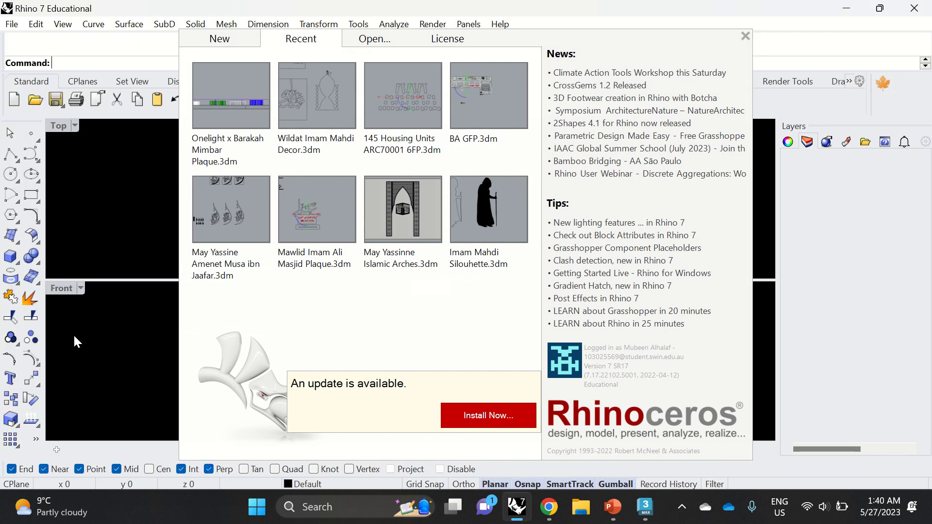
- Dismiss Rhino's start screen, return to 3ds Max and close the finished OBJ export report
{"action": "left_click", "coordinate": [74, 335]}
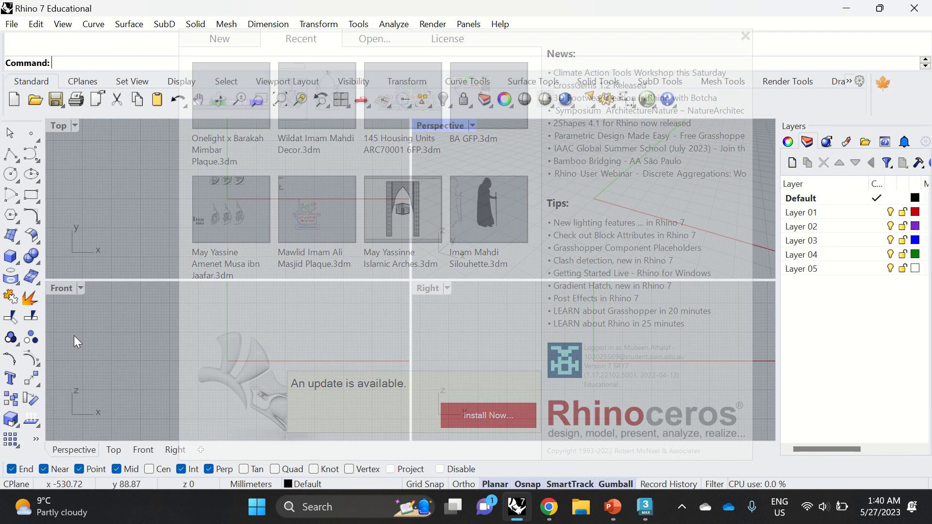
{"action": "left_click", "coordinate": [653, 507]}
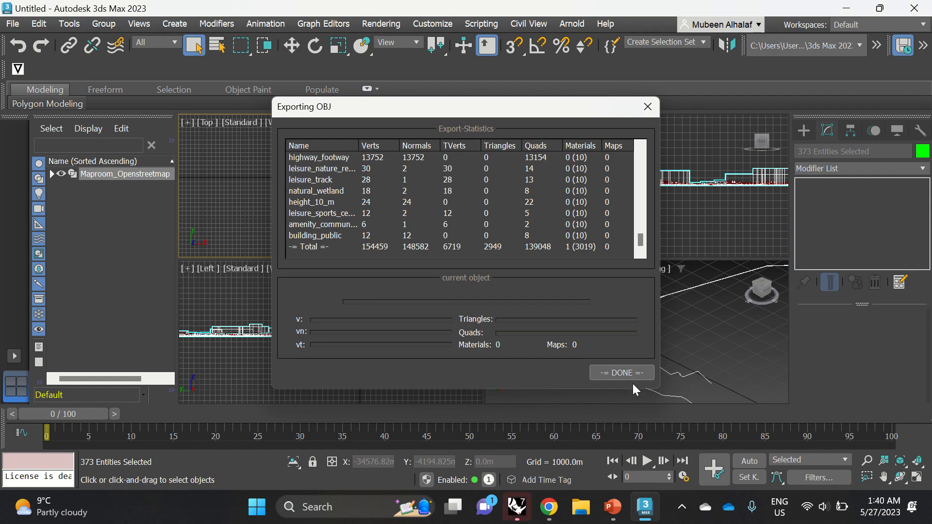
{"action": "left_click", "coordinate": [622, 372]}
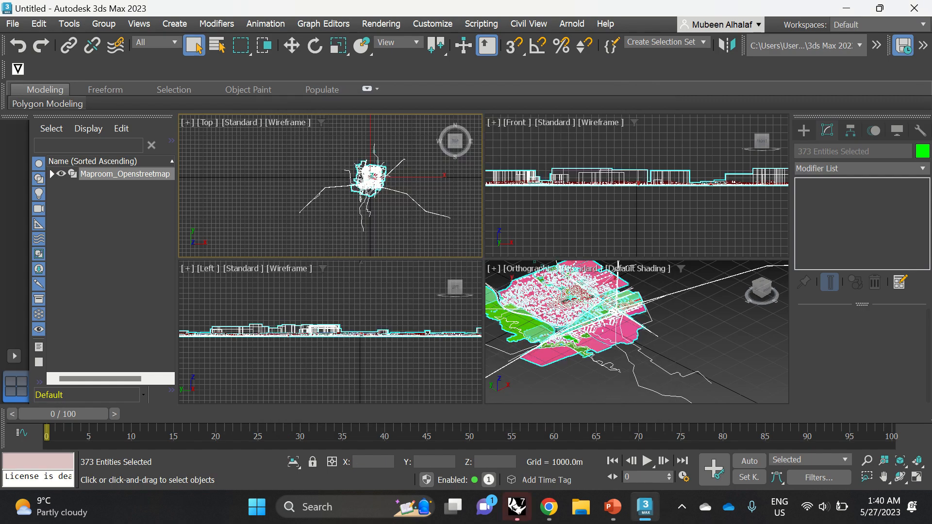
- Switch to Rhino and import the OBJ file Thomastown 3D Model from the Desktop, bringing in OBJ groups as layers
{"action": "left_click", "coordinate": [517, 507]}
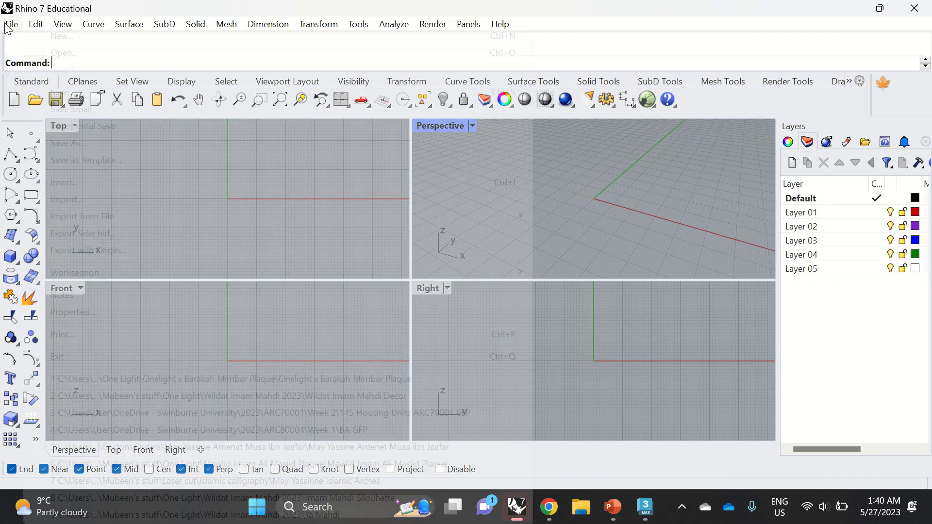
{"action": "left_click", "coordinate": [10, 25]}
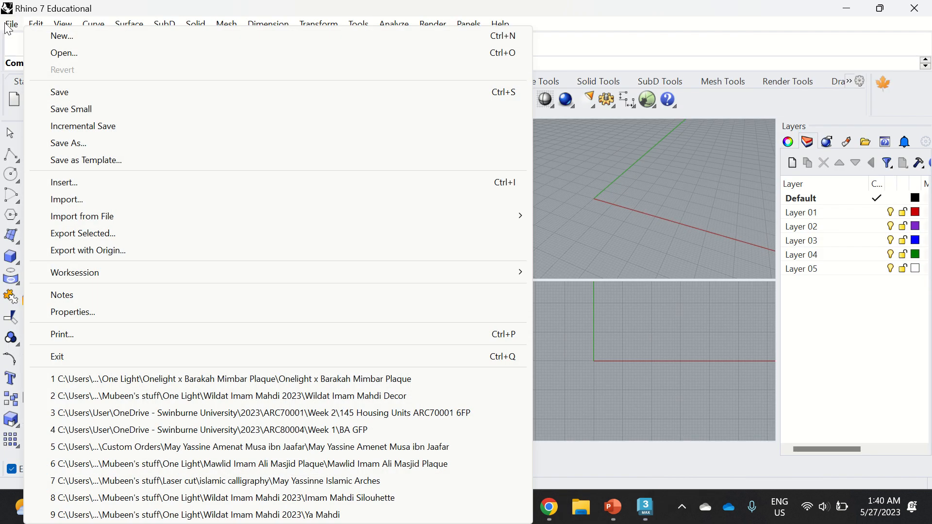
{"action": "left_click", "coordinate": [97, 201]}
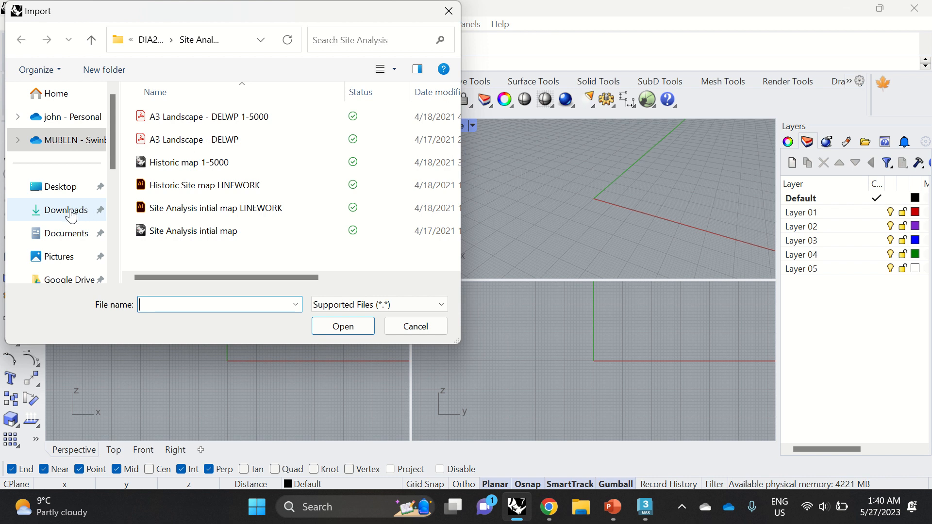
{"action": "left_click", "coordinate": [62, 187]}
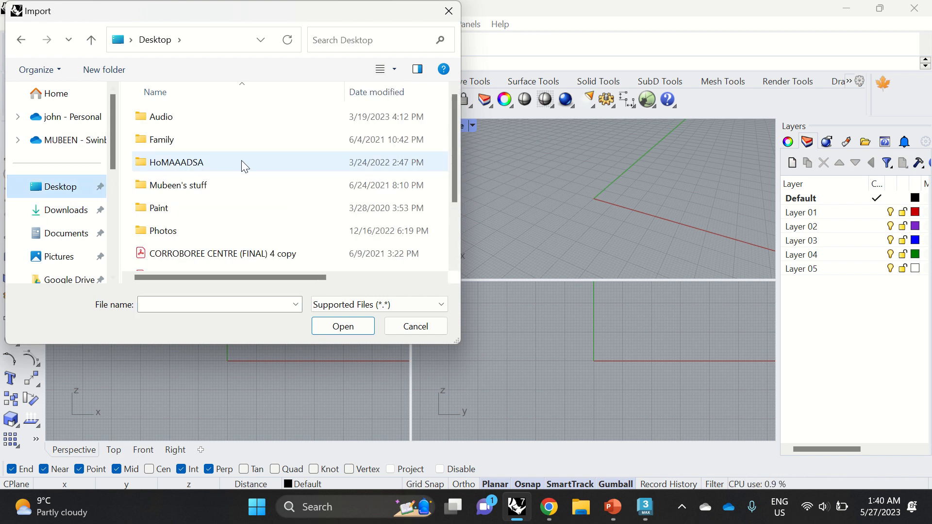
{"action": "scroll", "coordinate": [243, 165], "scroll_direction": "down", "scroll_amount": 2}
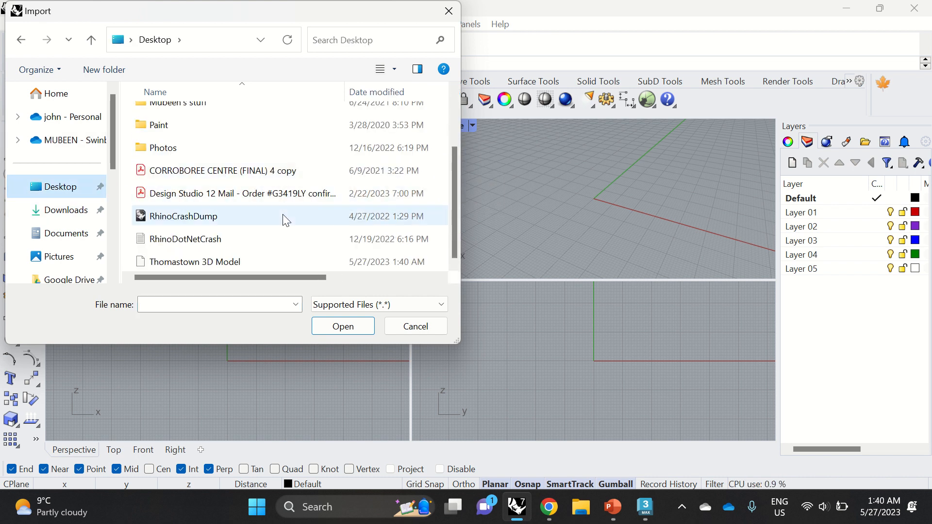
{"action": "left_click", "coordinate": [384, 305]}
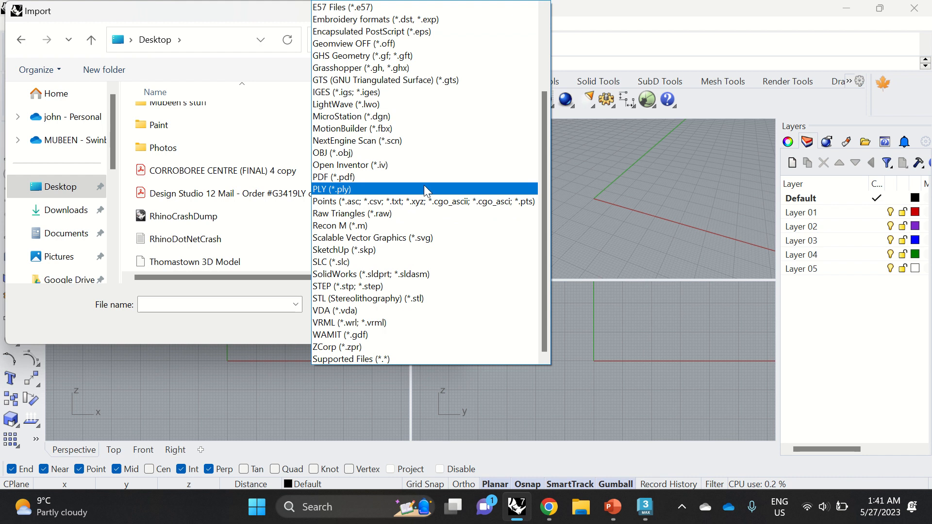
{"action": "left_click", "coordinate": [404, 154]}
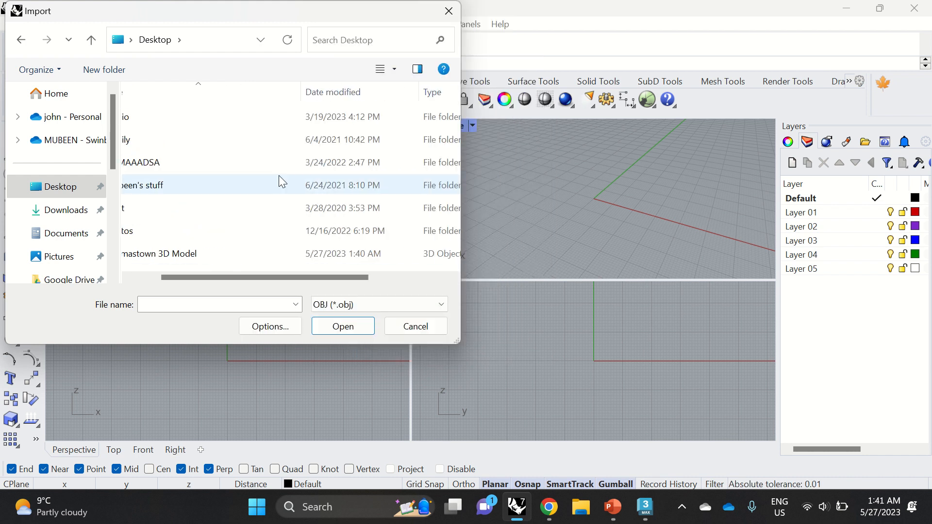
{"action": "left_click", "coordinate": [253, 253]}
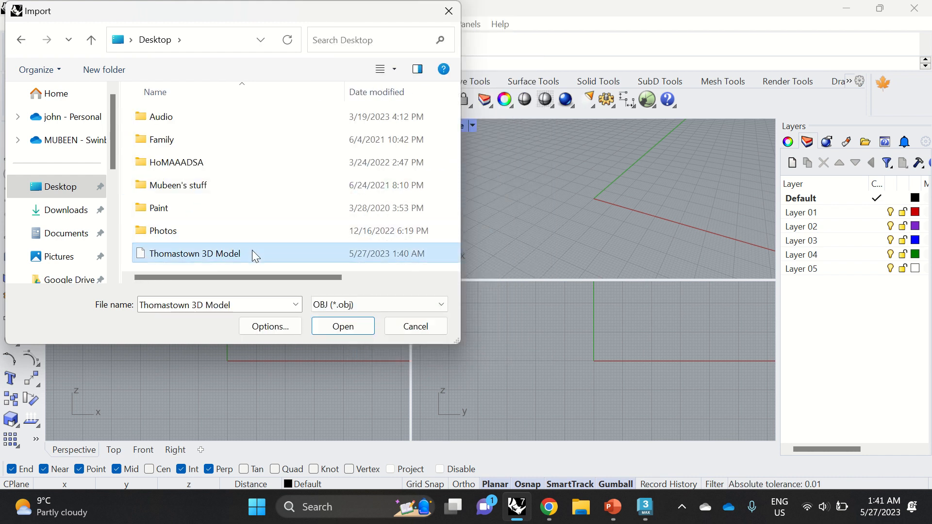
{"action": "left_click", "coordinate": [357, 327]}
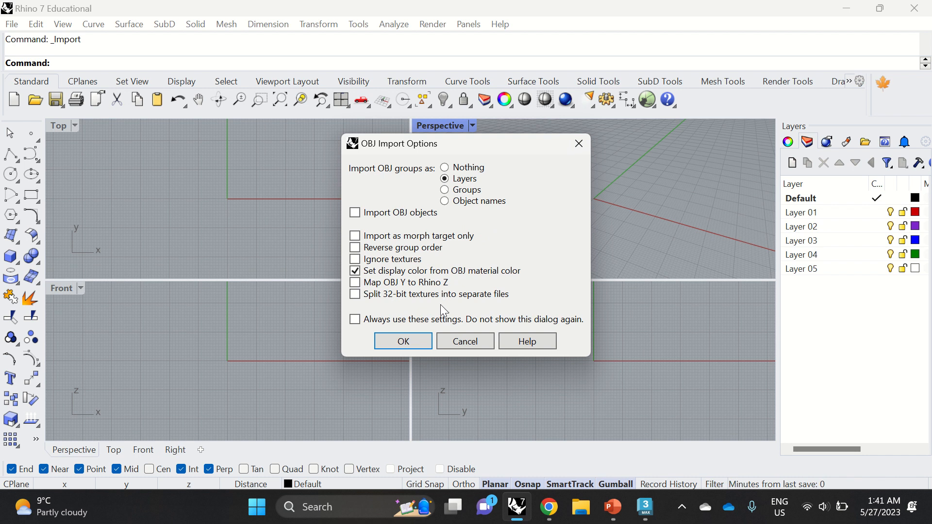
{"action": "left_click", "coordinate": [425, 342]}
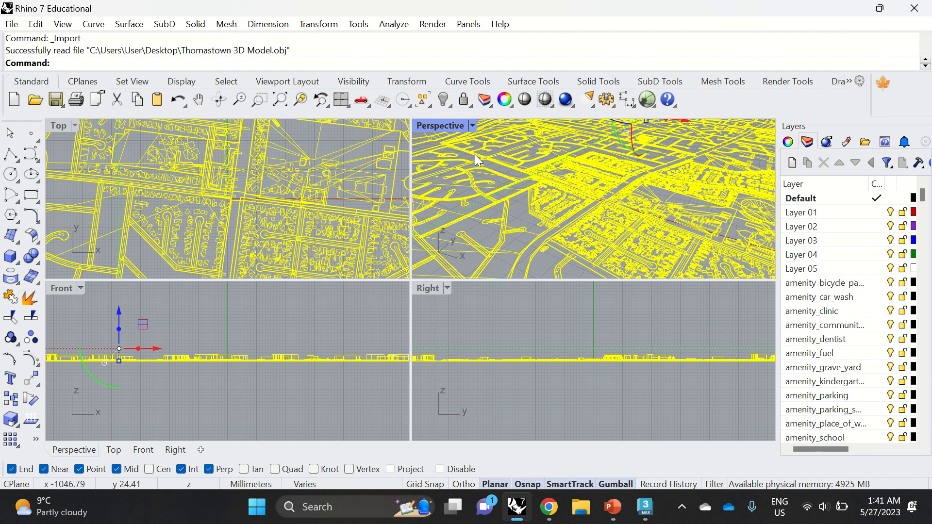
- Maximize the Perspective viewport and deselect the imported city model
{"action": "double_click", "coordinate": [445, 127]}
{"action": "scroll", "coordinate": [457, 223], "scroll_direction": "down", "scroll_amount": 10}
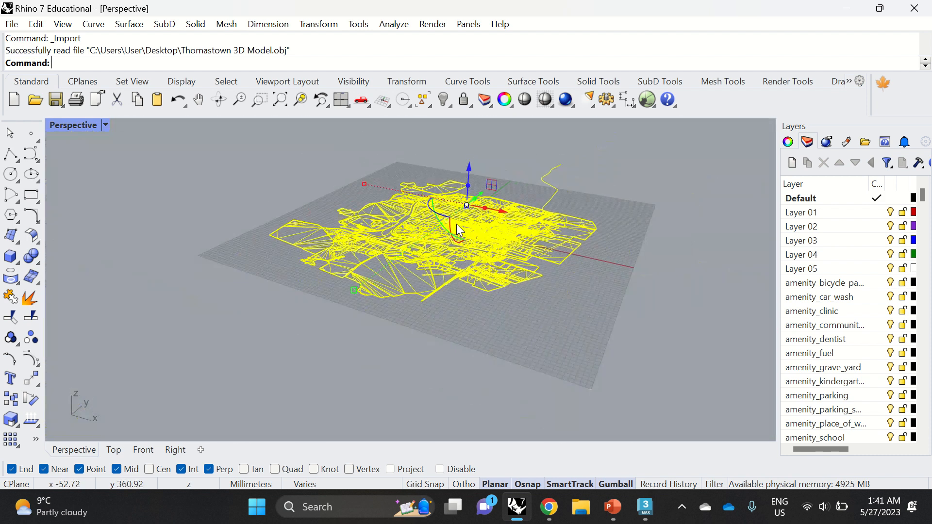
{"action": "left_click", "coordinate": [568, 175]}
- Examine the imported roads, land areas and building meshes up close and as a whole, picking individual meshes to check them
{"action": "scroll", "coordinate": [494, 194], "scroll_direction": "up", "scroll_amount": 6}
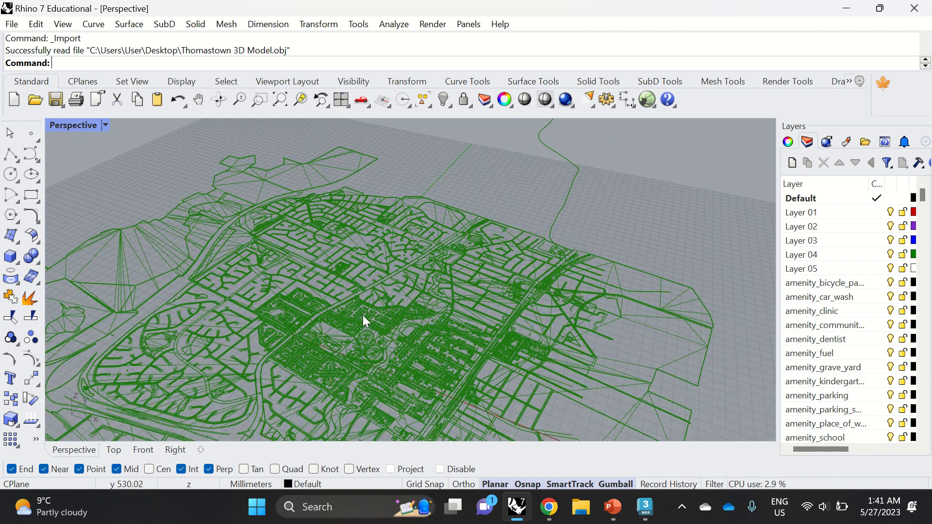
{"action": "left_click", "coordinate": [105, 125]}
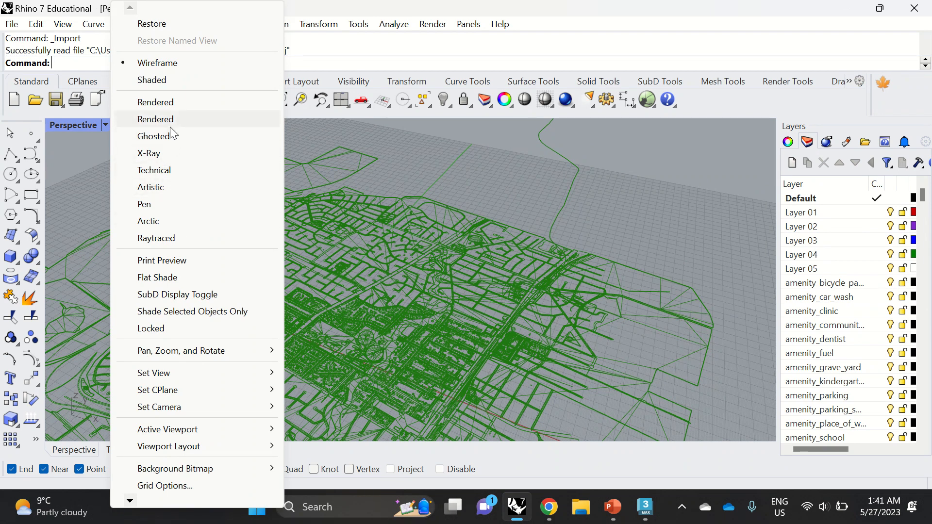
{"action": "left_click", "coordinate": [356, 156]}
{"action": "scroll", "coordinate": [407, 208], "scroll_direction": "down", "scroll_amount": 5}
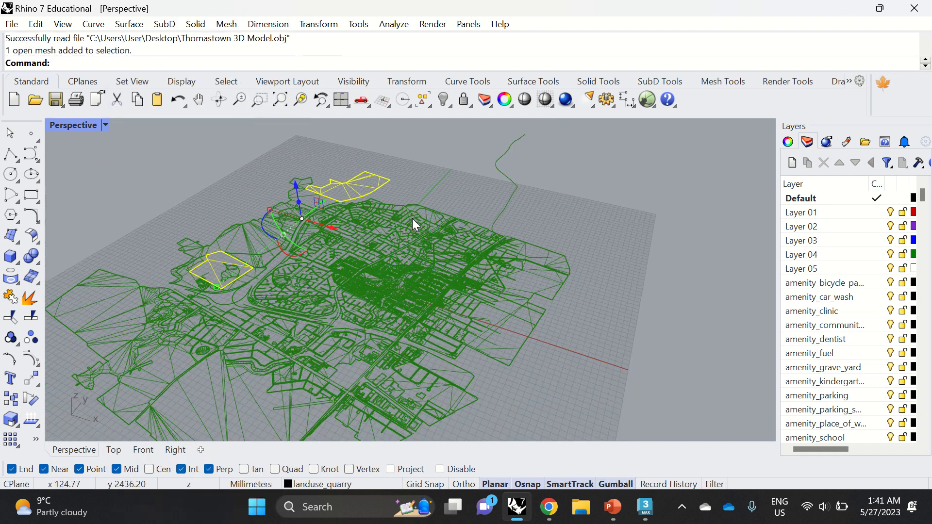
{"action": "scroll", "coordinate": [446, 195], "scroll_direction": "up", "scroll_amount": 2}
{"action": "left_click", "coordinate": [447, 195]}
{"action": "scroll", "coordinate": [348, 313], "scroll_direction": "up", "scroll_amount": 8}
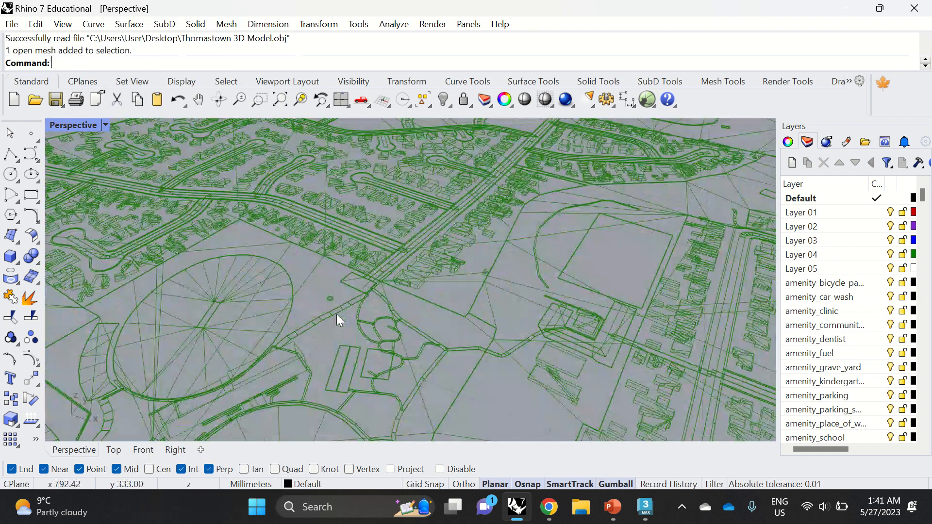
{"action": "right_click_drag", "start_coordinate": [361, 279], "coordinate": [395, 277]}
{"action": "scroll", "coordinate": [373, 280], "scroll_direction": "up", "scroll_amount": 6}
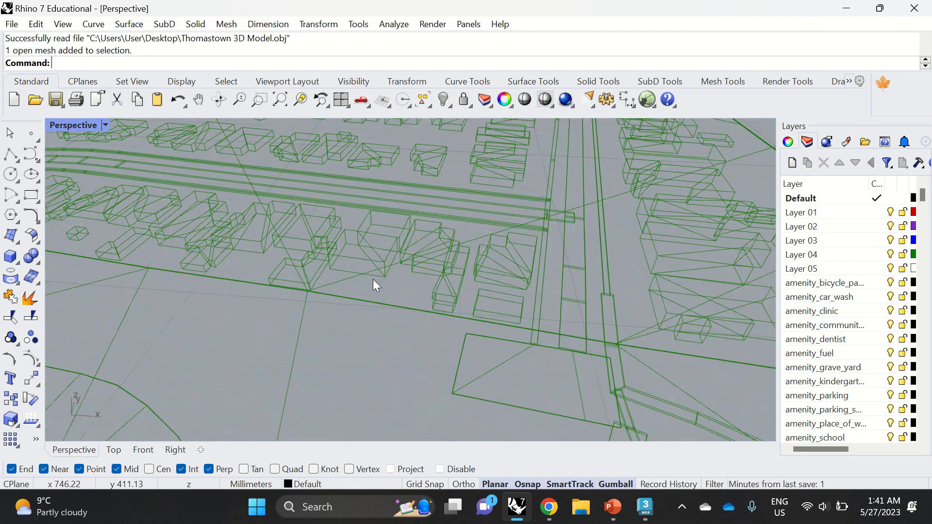
{"action": "scroll", "coordinate": [373, 278], "scroll_direction": "down", "scroll_amount": 3}
{"action": "left_click", "coordinate": [374, 268]}
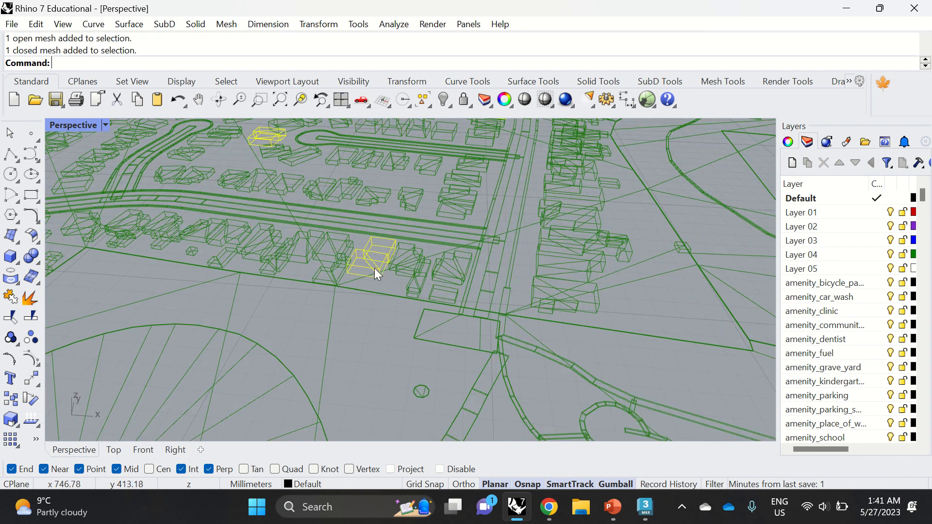
{"action": "scroll", "coordinate": [371, 275], "scroll_direction": "down", "scroll_amount": 6}
{"action": "scroll", "coordinate": [370, 286], "scroll_direction": "down", "scroll_amount": 3}
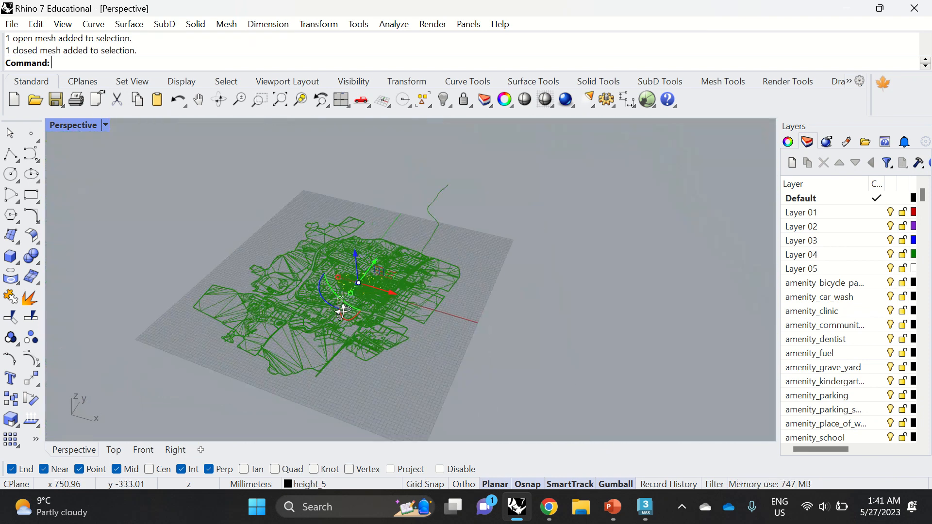
- Clear the mesh selection and measure the upper edge of one house footprint in the Top view with Distance
{"action": "scroll", "coordinate": [350, 299], "scroll_direction": "up", "scroll_amount": 8}
{"action": "scroll", "coordinate": [370, 250], "scroll_direction": "up", "scroll_amount": 10}
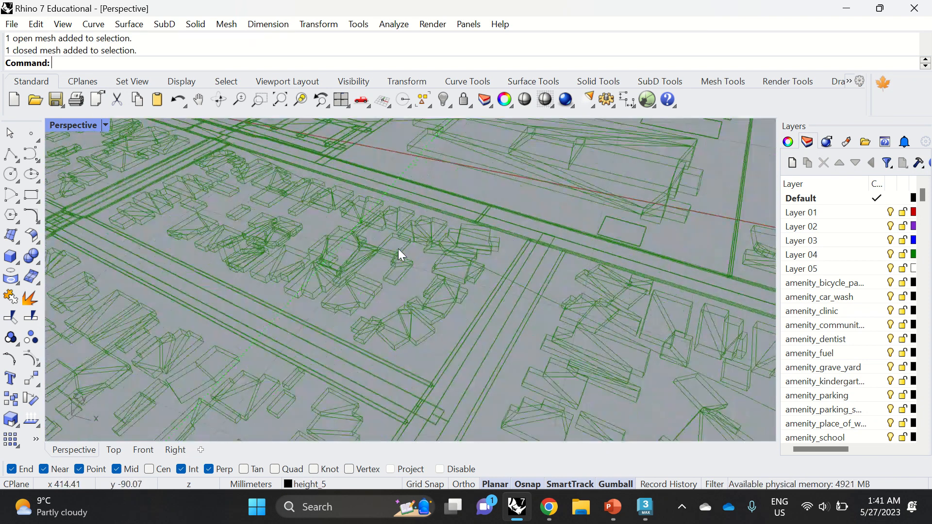
{"action": "left_click", "coordinate": [348, 324]}
{"action": "scroll", "coordinate": [341, 331], "scroll_direction": "down", "scroll_amount": 2}
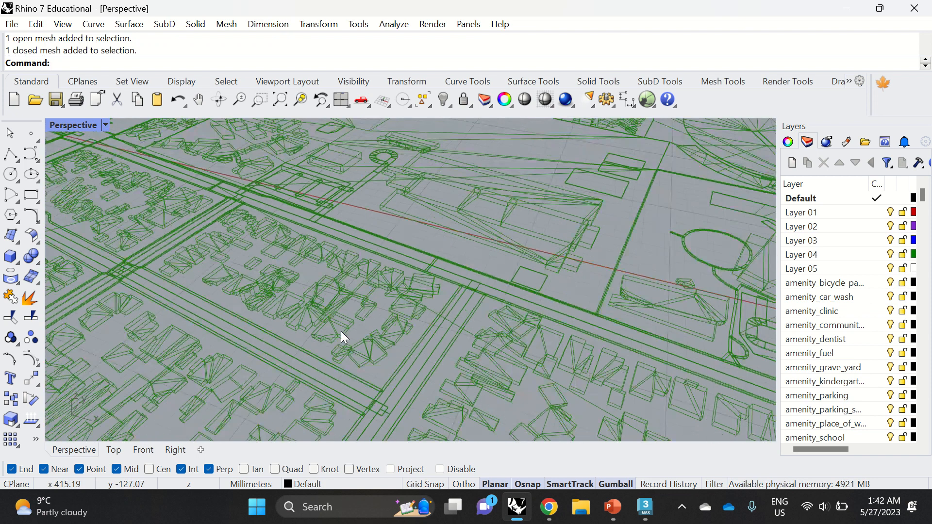
{"action": "right_click_drag", "start_coordinate": [341, 331], "coordinate": [378, 315]}
{"action": "scroll", "coordinate": [410, 307], "scroll_direction": "up", "scroll_amount": 2}
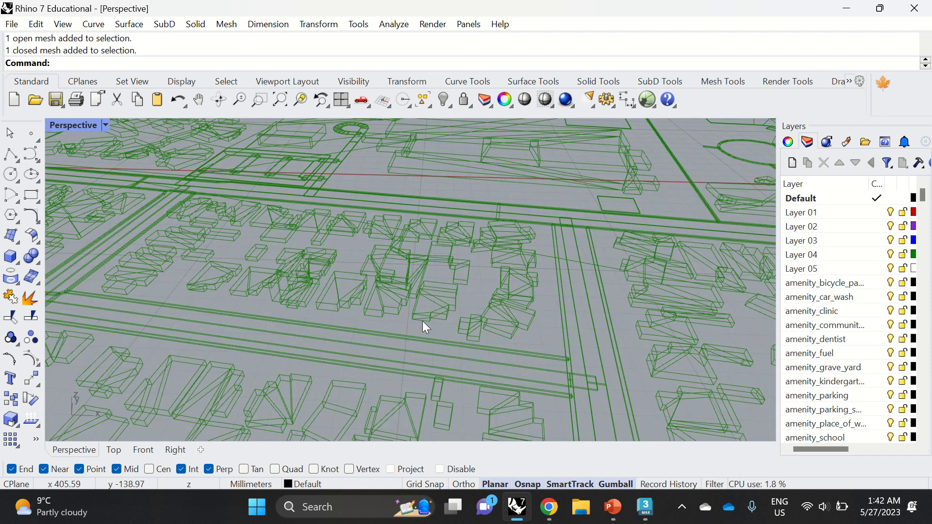
{"action": "type", "text": "Dis"}
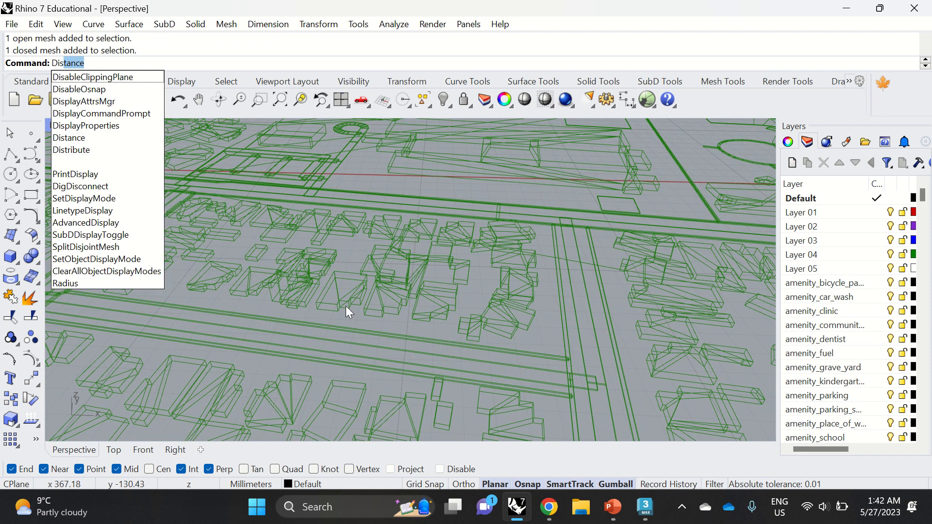
{"action": "key", "text": "Return"}
{"action": "left_click", "coordinate": [113, 450]}
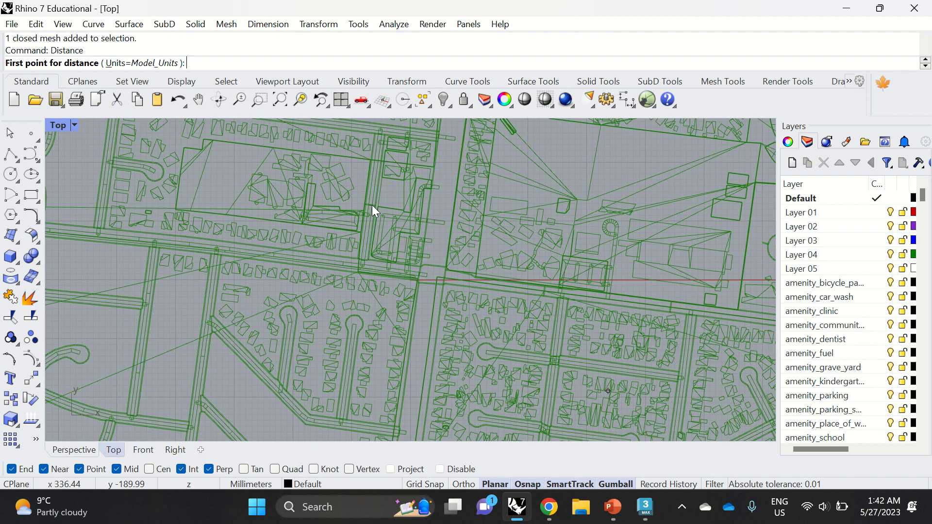
{"action": "scroll", "coordinate": [348, 282], "scroll_direction": "up", "scroll_amount": 8}
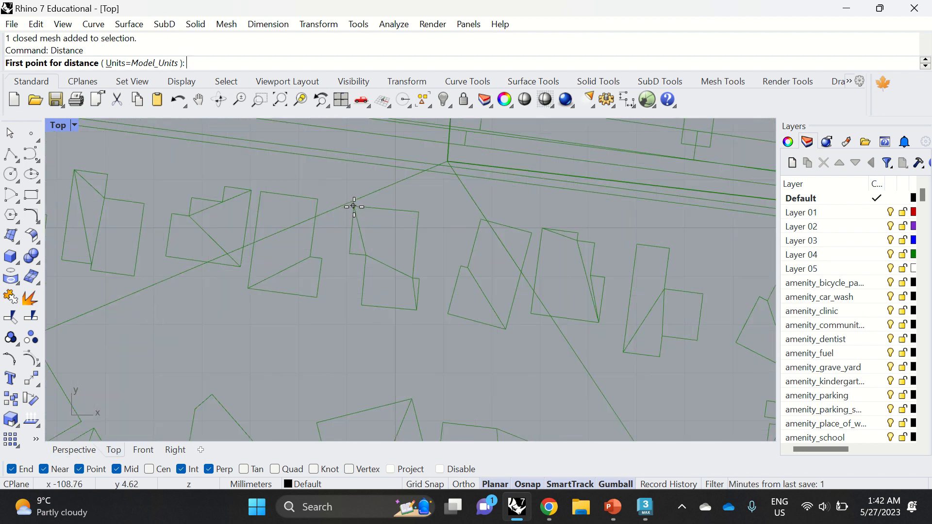
{"action": "left_click", "coordinate": [354, 207]}
{"action": "left_click", "coordinate": [419, 213]}
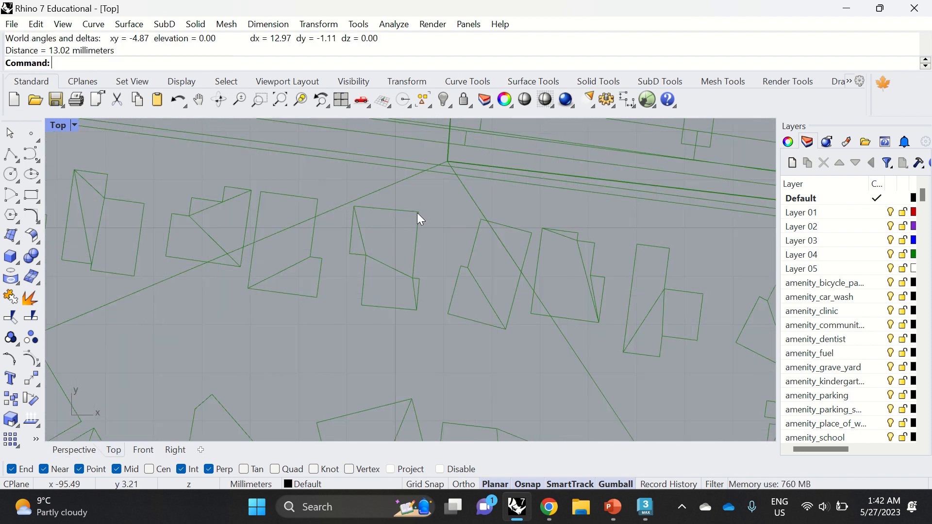
- Select the whole city model in the Top view, scale it uniformly by a factor of 1000 and deselect it
{"action": "scroll", "coordinate": [267, 193], "scroll_direction": "down", "scroll_amount": 10}
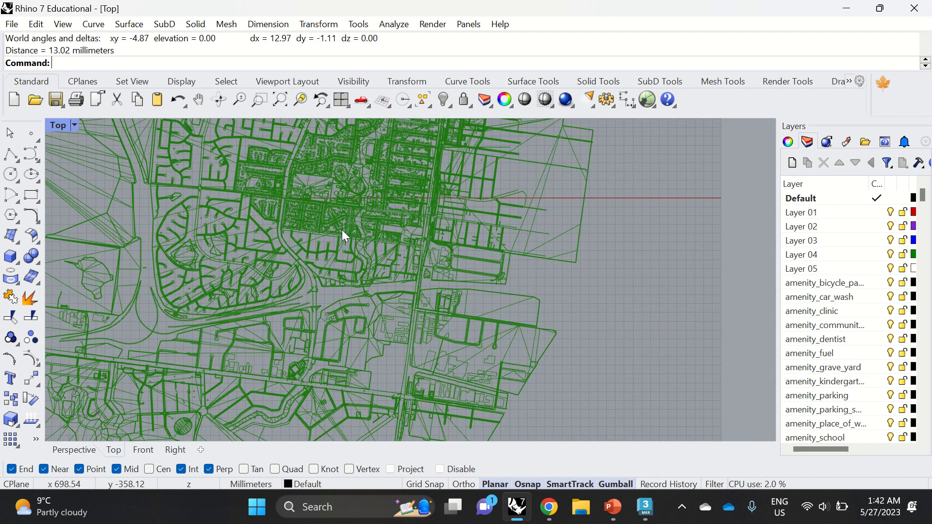
{"action": "scroll", "coordinate": [341, 230], "scroll_direction": "down", "scroll_amount": 10}
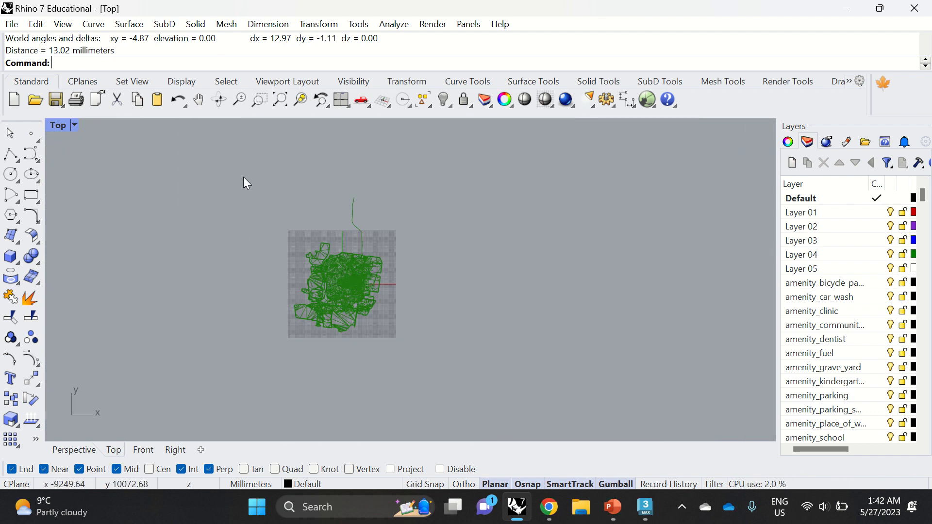
{"action": "left_click_drag", "start_coordinate": [239, 161], "coordinate": [453, 377]}
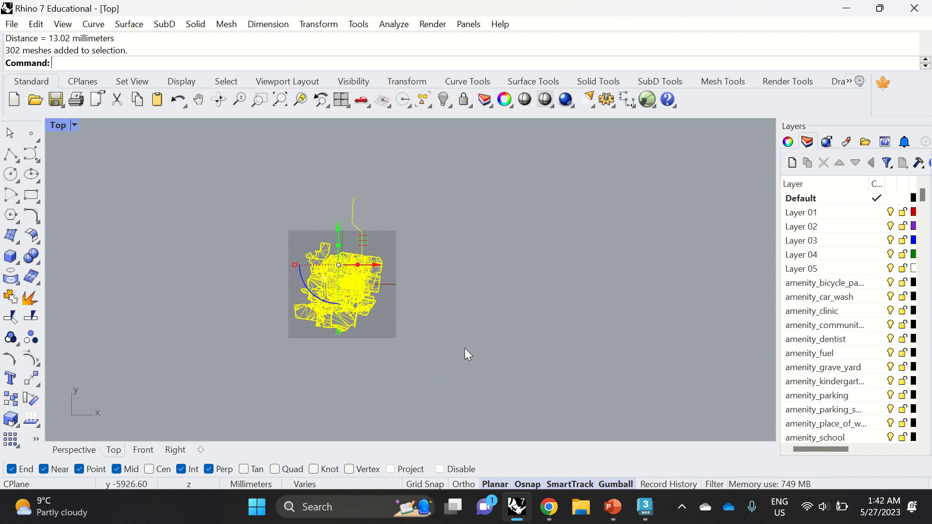
{"action": "right_click_drag", "start_coordinate": [490, 332], "coordinate": [592, 318]}
{"action": "scroll", "coordinate": [554, 314], "scroll_direction": "up", "scroll_amount": 2}
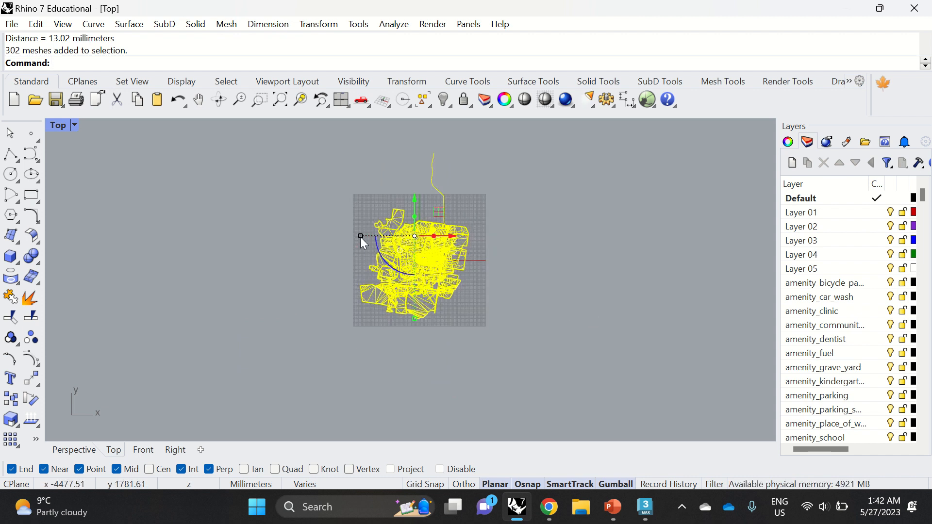
{"action": "left_click_drag", "start_coordinate": [360, 237], "coordinate": [426, 469]}
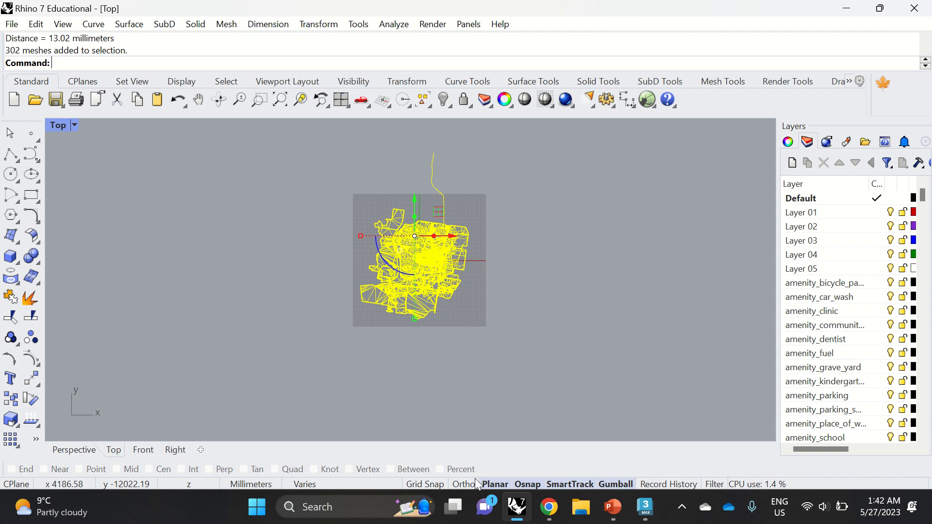
{"action": "left_click", "coordinate": [360, 237]}
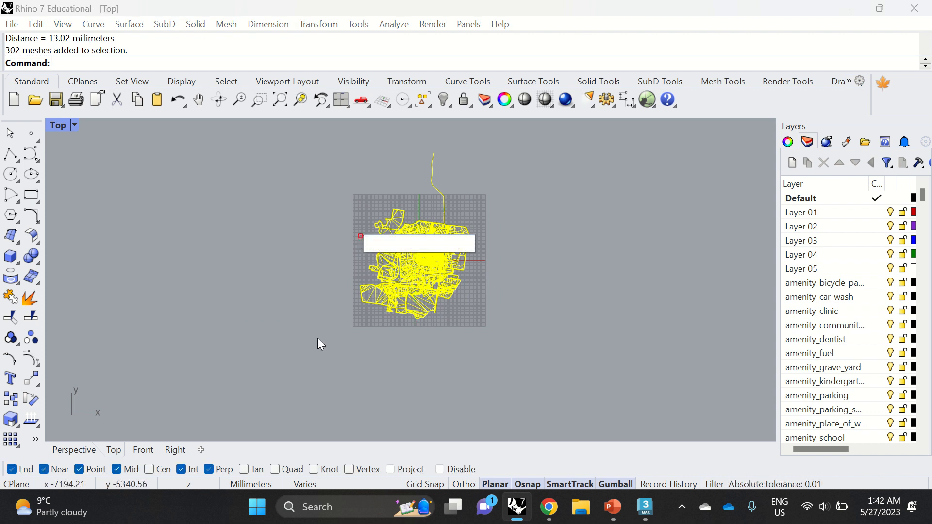
{"action": "type", "text": "1000"}
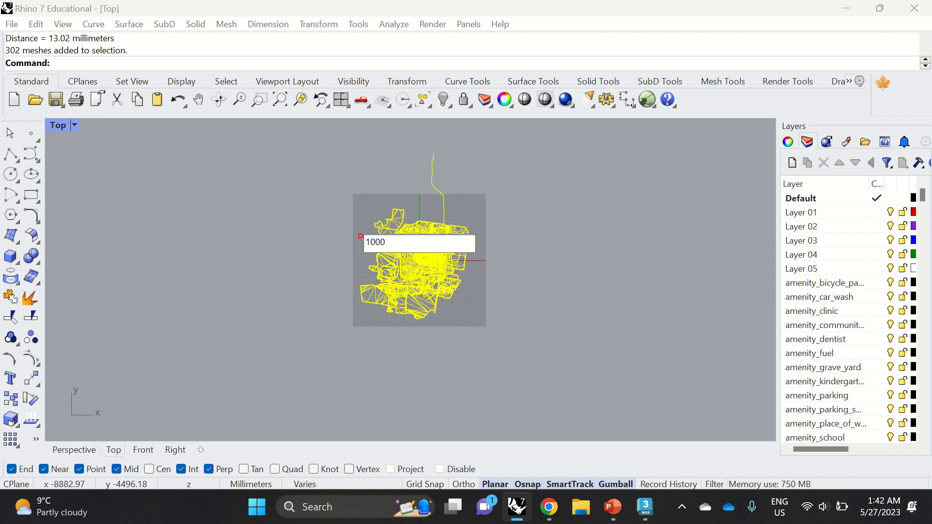
{"action": "key", "text": "Return"}
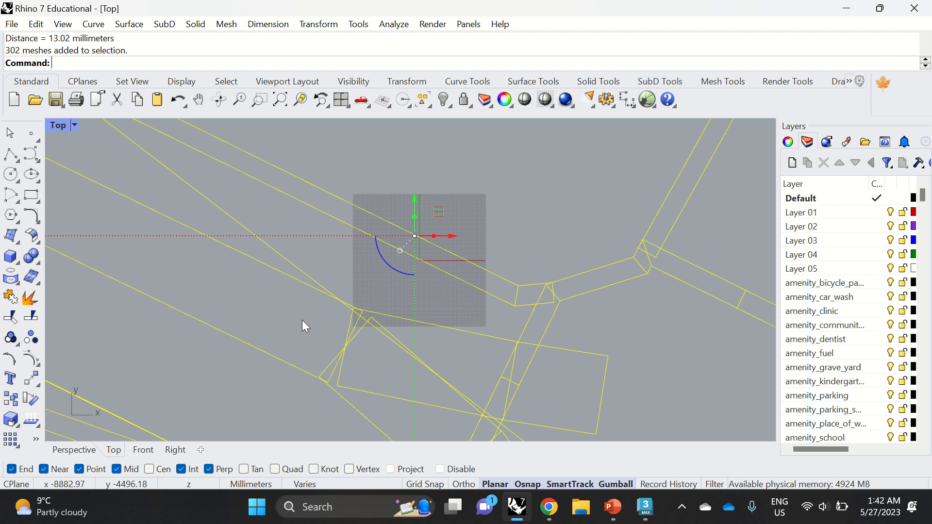
{"action": "scroll", "coordinate": [305, 320], "scroll_direction": "down", "scroll_amount": 5}
{"action": "scroll", "coordinate": [304, 319], "scroll_direction": "down", "scroll_amount": 12}
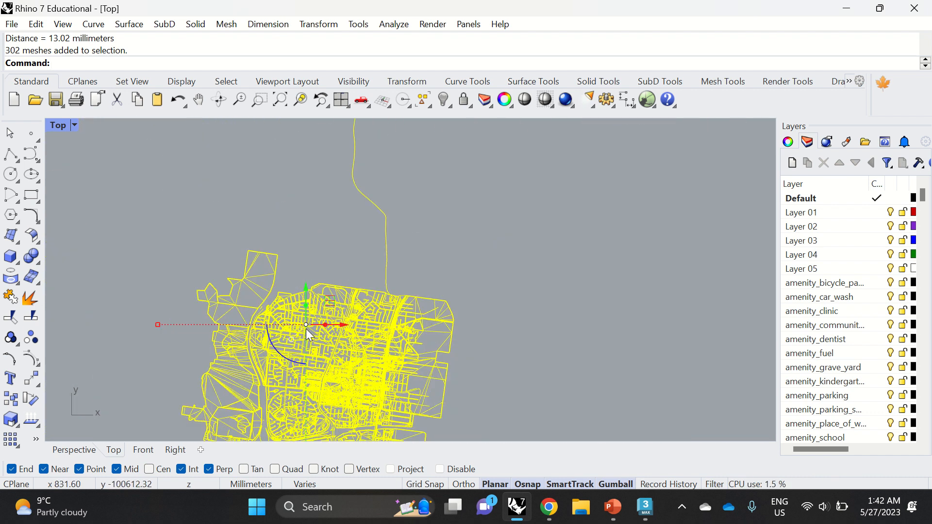
{"action": "left_click", "coordinate": [373, 278]}
- Measure the road-facing edge of a rectangular house footprint in the scaled model with Distance
{"action": "right_click_drag", "start_coordinate": [324, 343], "coordinate": [313, 237]}
{"action": "scroll", "coordinate": [350, 269], "scroll_direction": "up", "scroll_amount": 15}
{"action": "right_click_drag", "start_coordinate": [485, 427], "coordinate": [300, 311]}
{"action": "scroll", "coordinate": [382, 230], "scroll_direction": "up", "scroll_amount": 12}
{"action": "scroll", "coordinate": [291, 260], "scroll_direction": "up", "scroll_amount": 3}
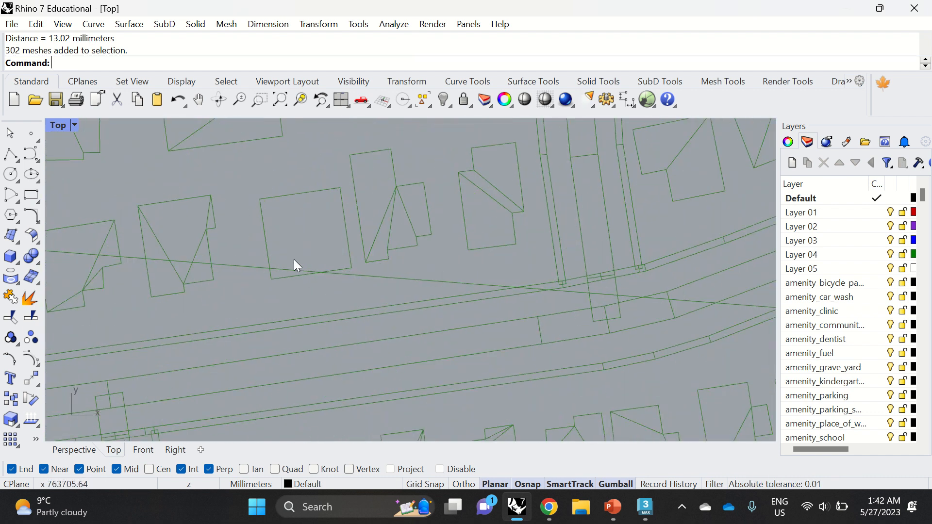
{"action": "left_click", "coordinate": [302, 275]}
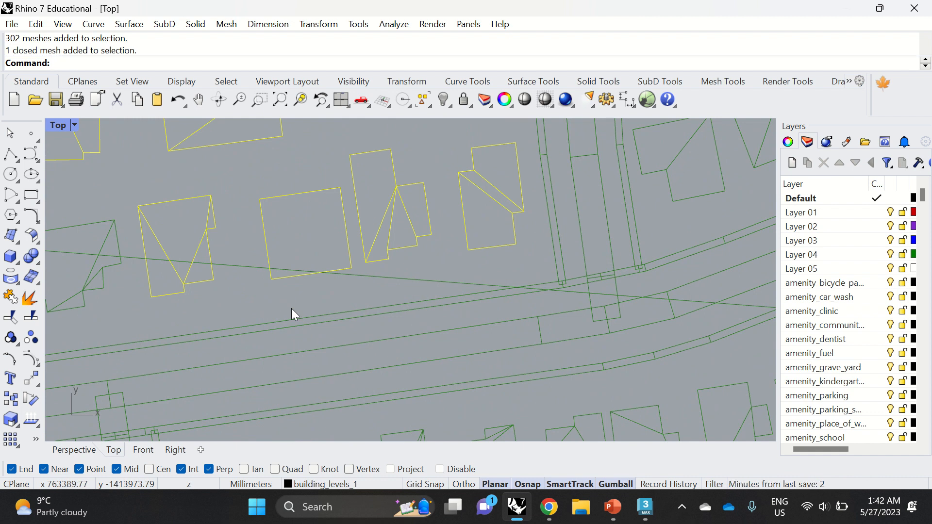
{"action": "type", "text": "Distance"}
{"action": "key", "text": "Return"}
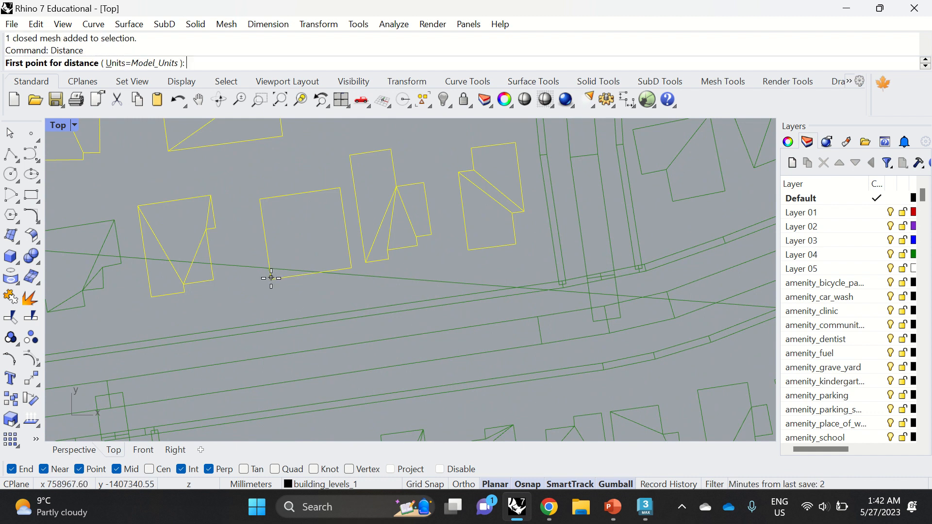
{"action": "left_click", "coordinate": [271, 277]}
{"action": "left_click", "coordinate": [350, 267]}
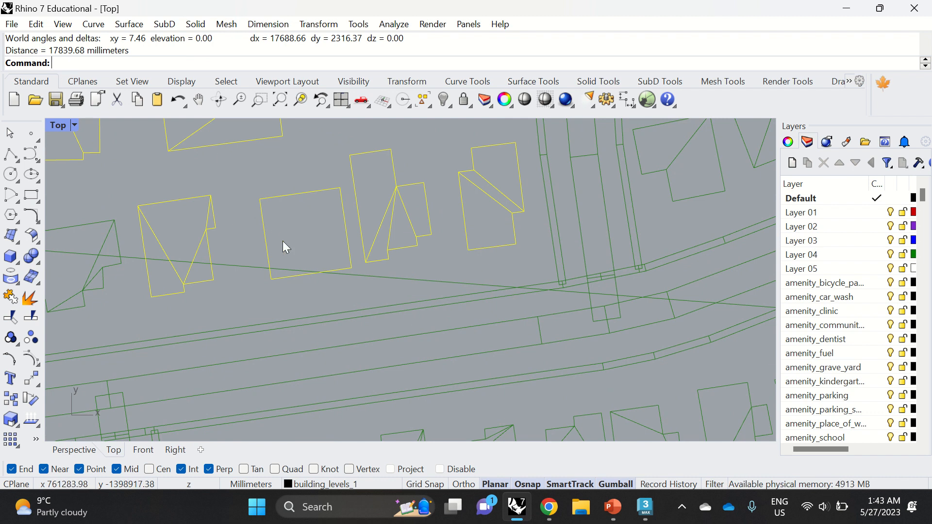
- Deselect the building meshes and examine the whole scaled city model in the Perspective view
{"action": "scroll", "coordinate": [283, 241], "scroll_direction": "down", "scroll_amount": 3}
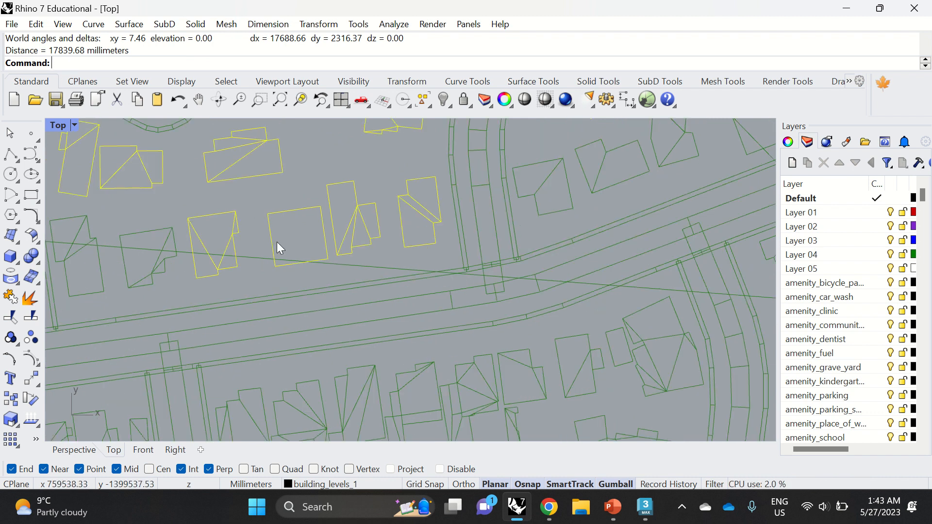
{"action": "scroll", "coordinate": [284, 306], "scroll_direction": "down", "scroll_amount": 10}
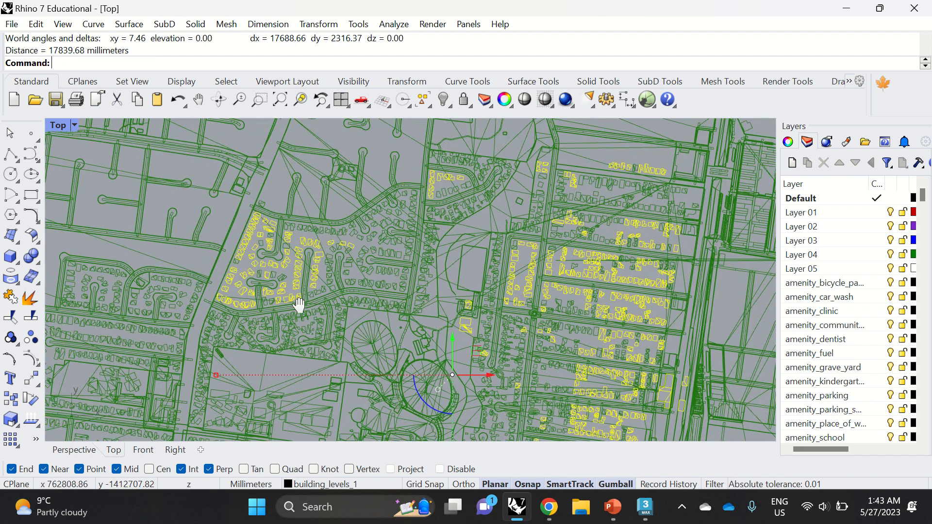
{"action": "scroll", "coordinate": [296, 299], "scroll_direction": "down", "scroll_amount": 8}
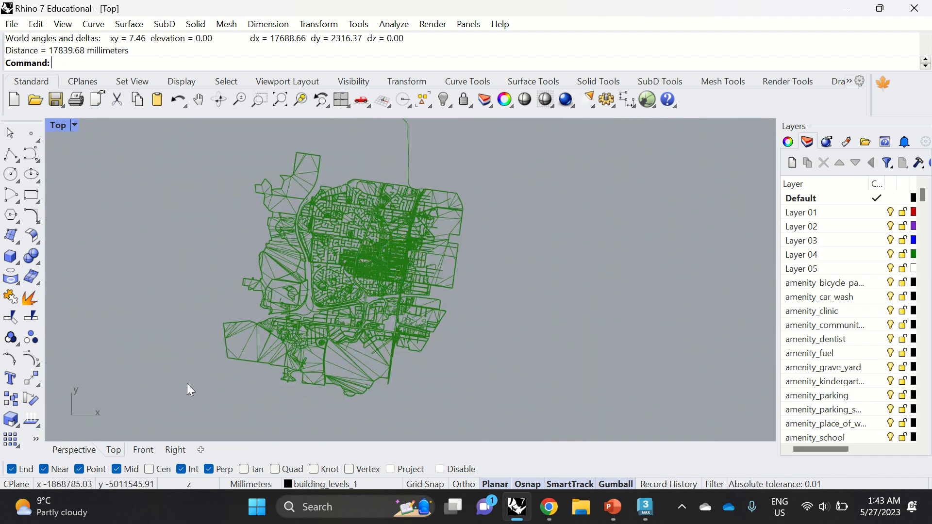
{"action": "left_click", "coordinate": [89, 450]}
{"action": "scroll", "coordinate": [336, 292], "scroll_direction": "down", "scroll_amount": 4}
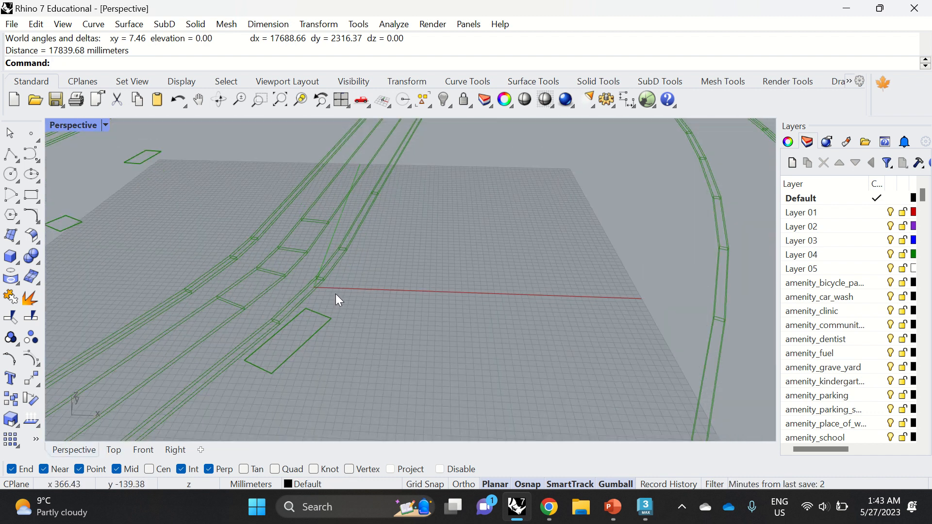
{"action": "scroll", "coordinate": [337, 296], "scroll_direction": "down", "scroll_amount": 10}
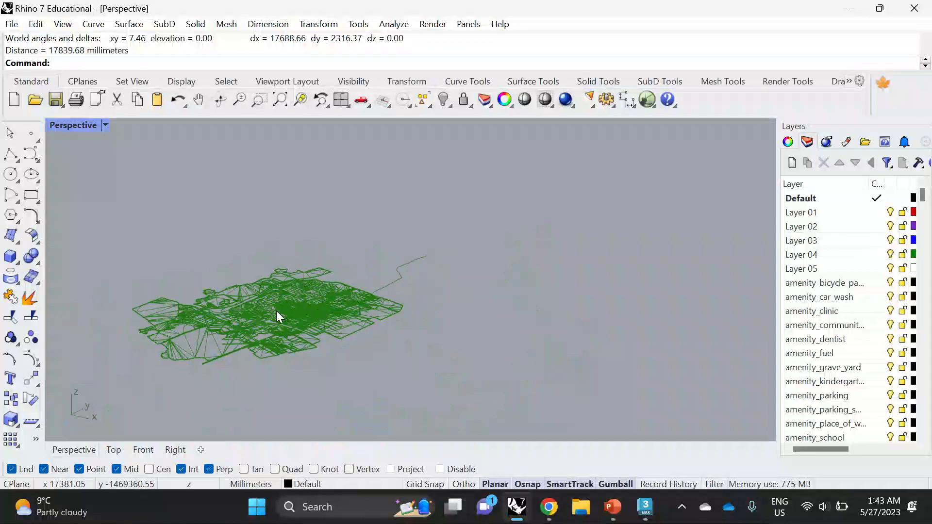
{"action": "scroll", "coordinate": [272, 318], "scroll_direction": "up", "scroll_amount": 10}
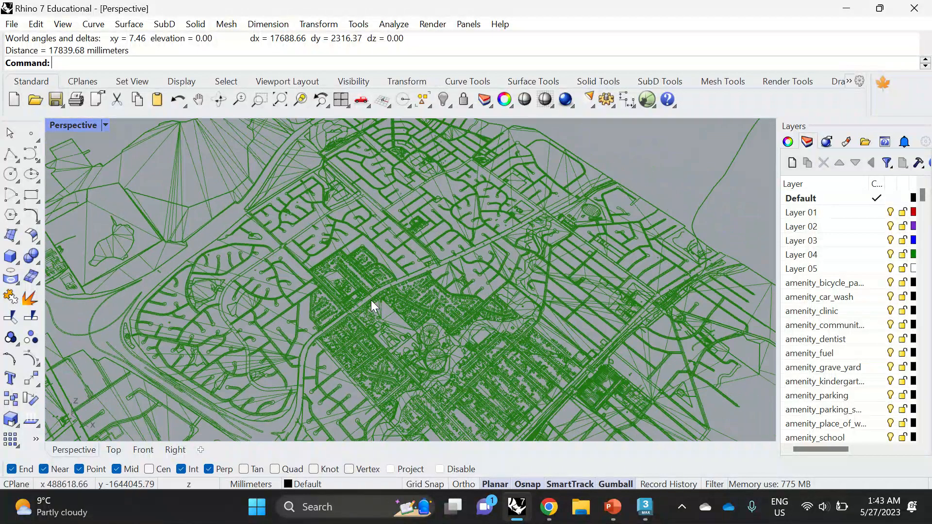
{"action": "scroll", "coordinate": [371, 300], "scroll_direction": "down", "scroll_amount": 10}
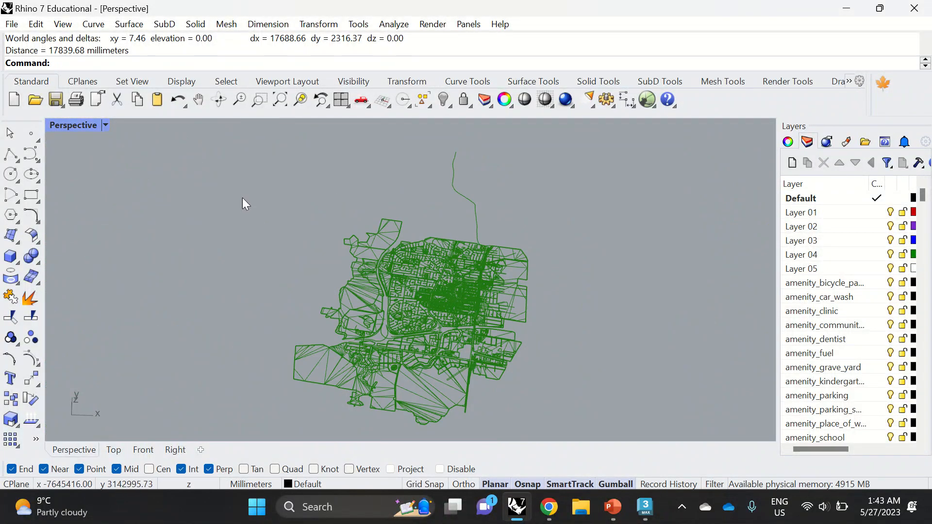
{"action": "scroll", "coordinate": [530, 299], "scroll_direction": "up", "scroll_amount": 2}
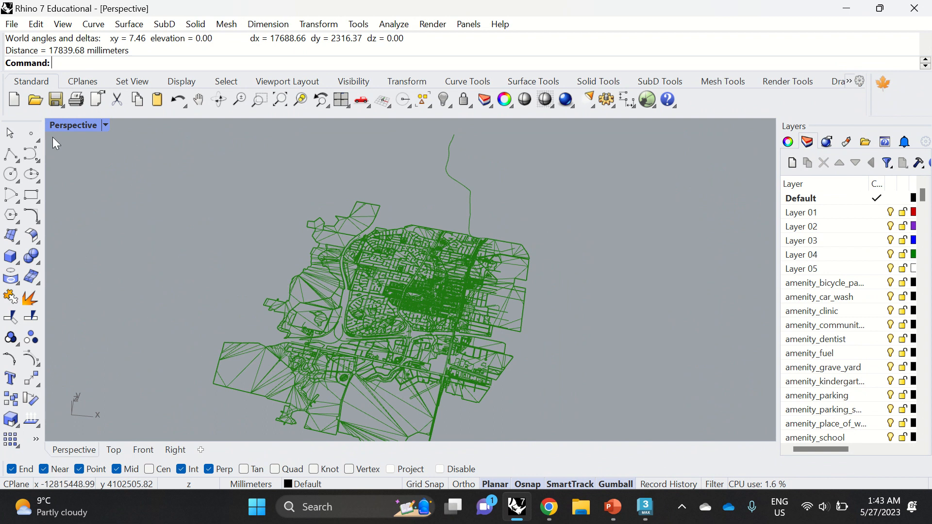